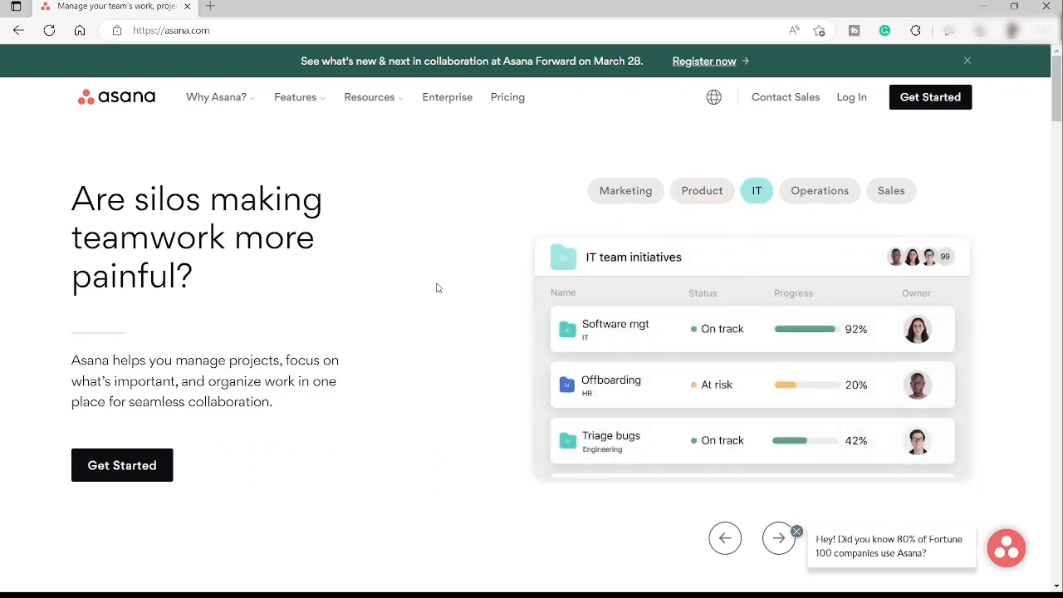
Log in to Asana with the Google account and open the Home page
{"action": "left_click", "coordinate": [853, 100]}
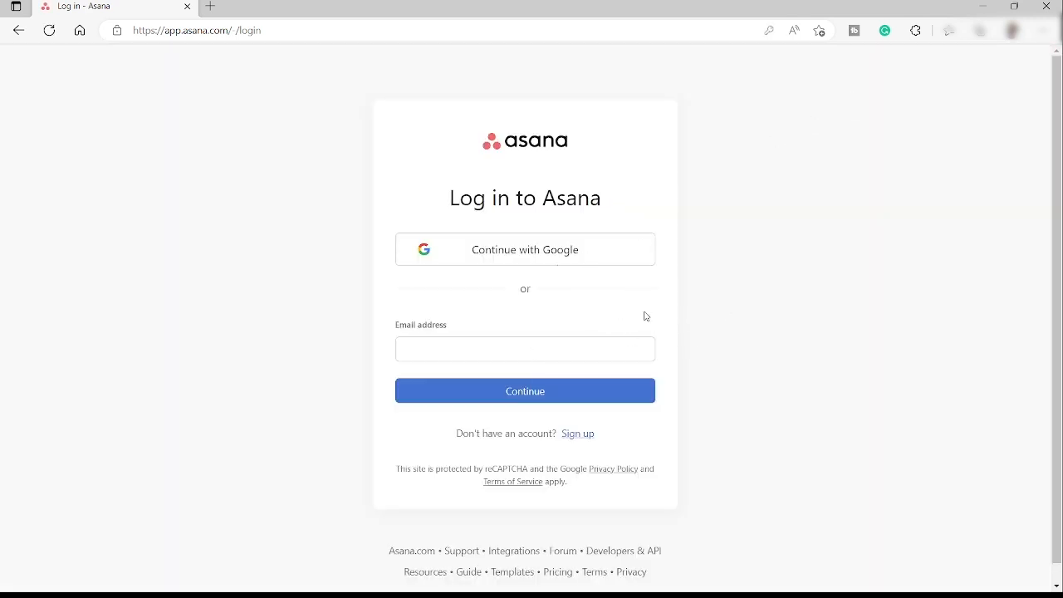
{"action": "left_click", "coordinate": [562, 260]}
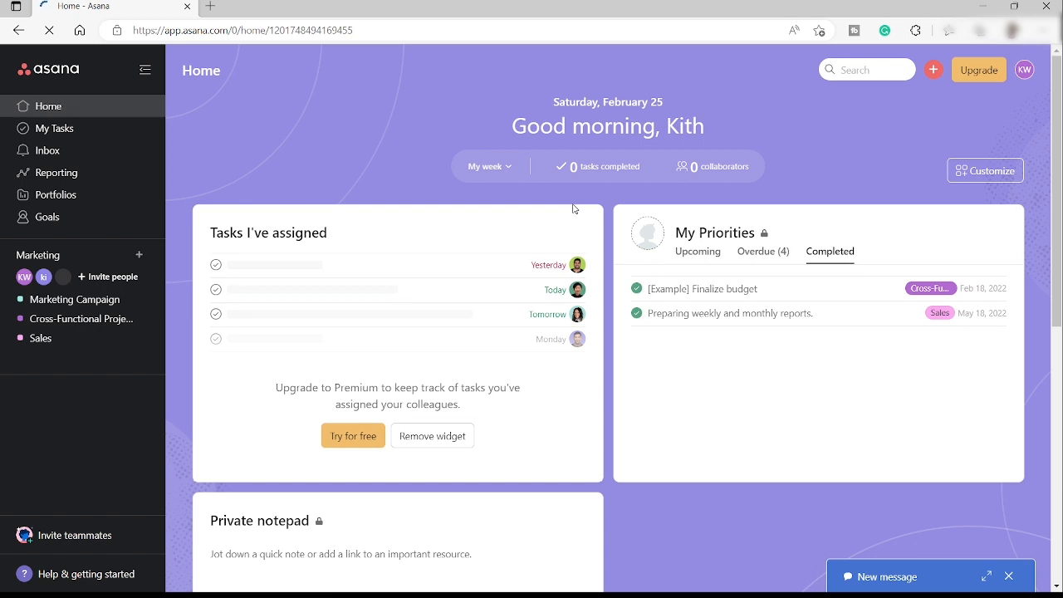
{"action": "mouse_move", "coordinate": [573, 208]}
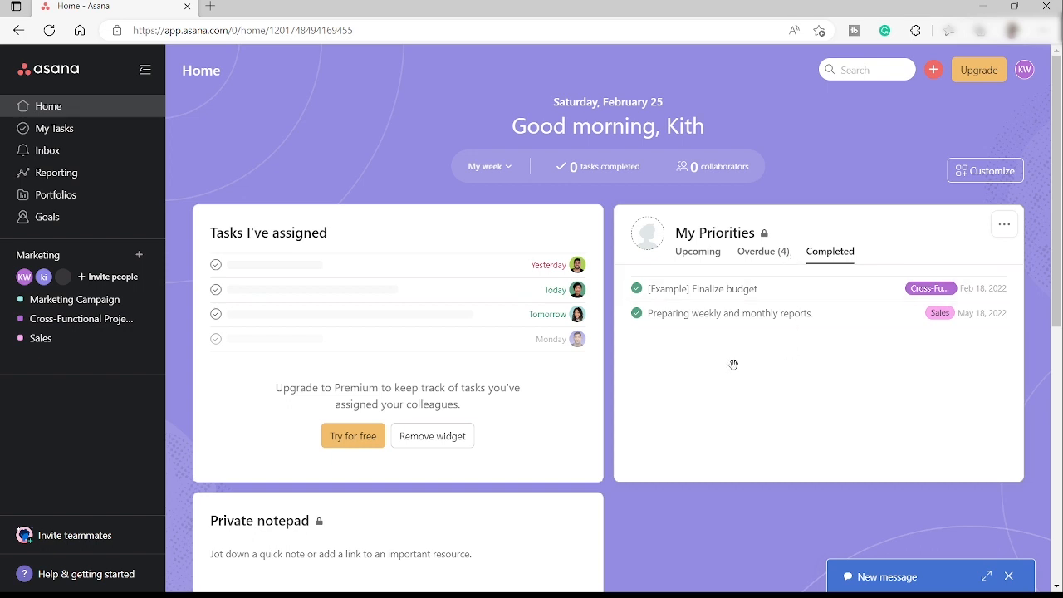
Look through the Home page widgets, including My Priorities, the private notepad and People
{"action": "scroll", "coordinate": [773, 301], "scroll_direction": "down", "scroll_amount": 2}
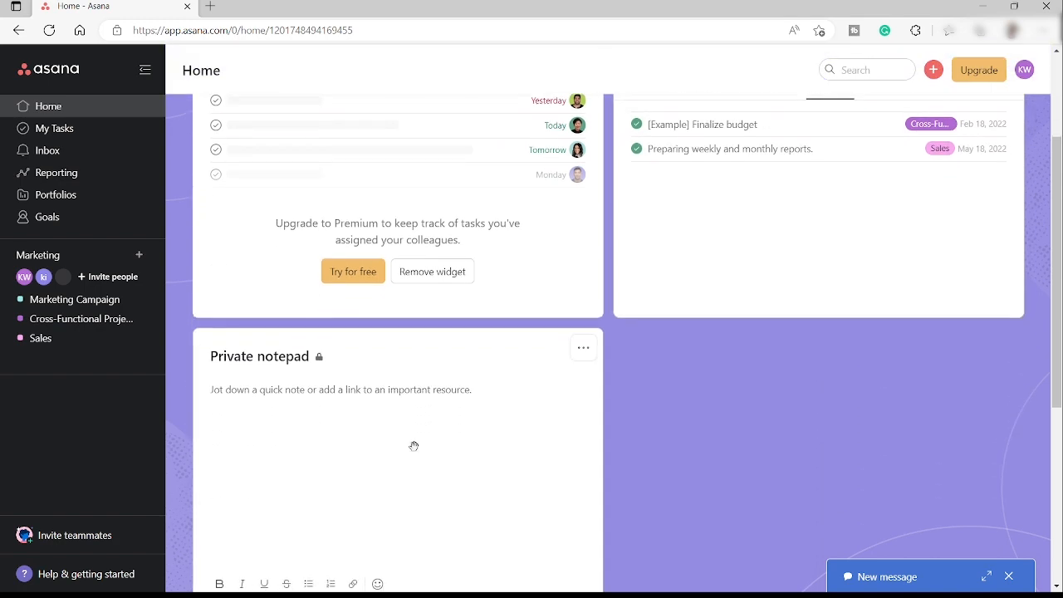
{"action": "scroll", "coordinate": [334, 453], "scroll_direction": "down", "scroll_amount": 2}
{"action": "scroll", "coordinate": [337, 456], "scroll_direction": "up", "scroll_amount": 2}
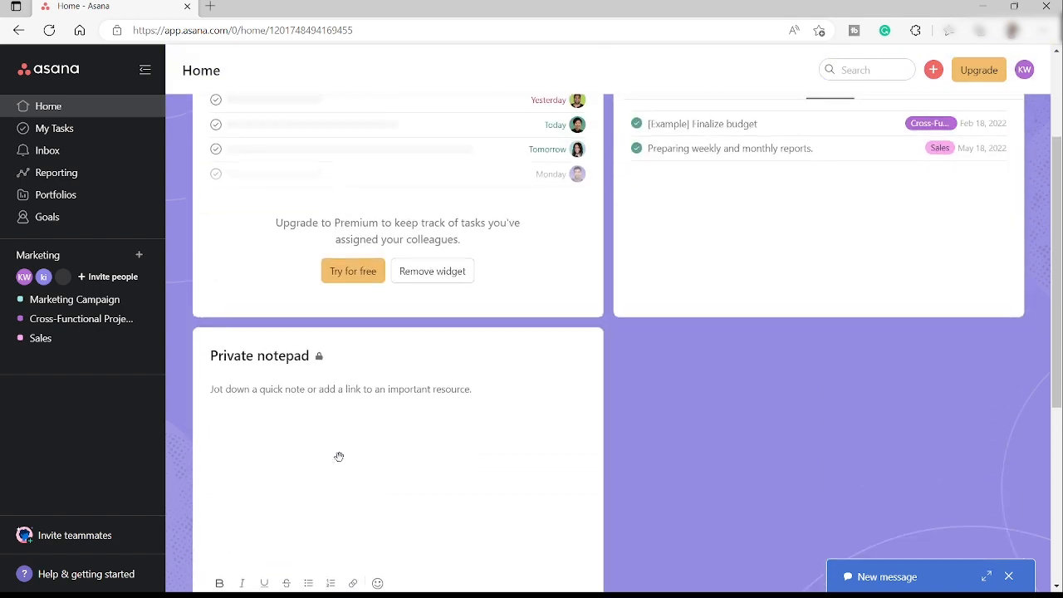
{"action": "scroll", "coordinate": [473, 440], "scroll_direction": "down", "scroll_amount": 4}
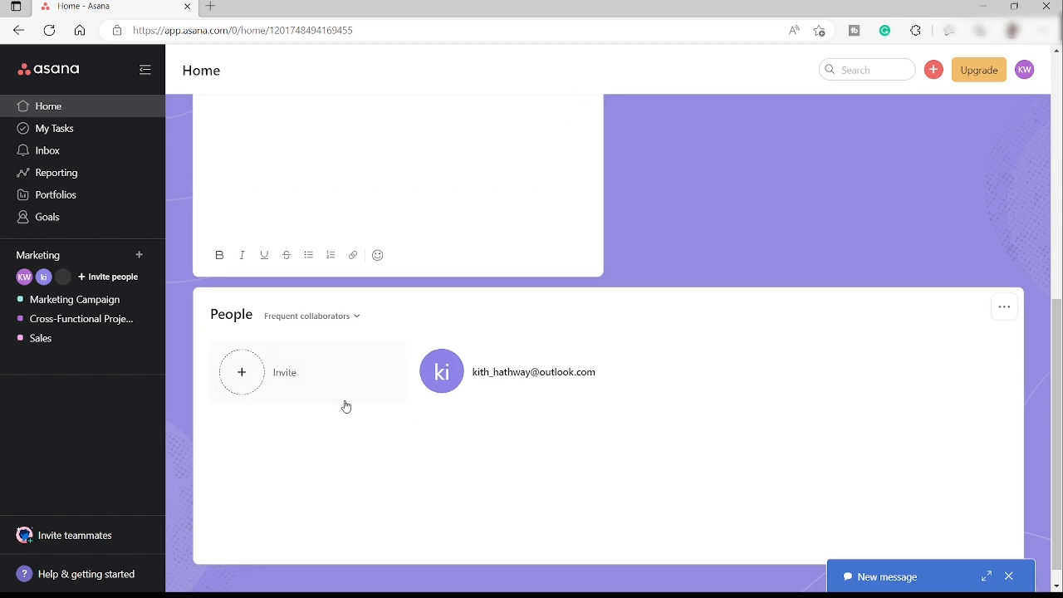
{"action": "scroll", "coordinate": [346, 407], "scroll_direction": "up", "scroll_amount": 4}
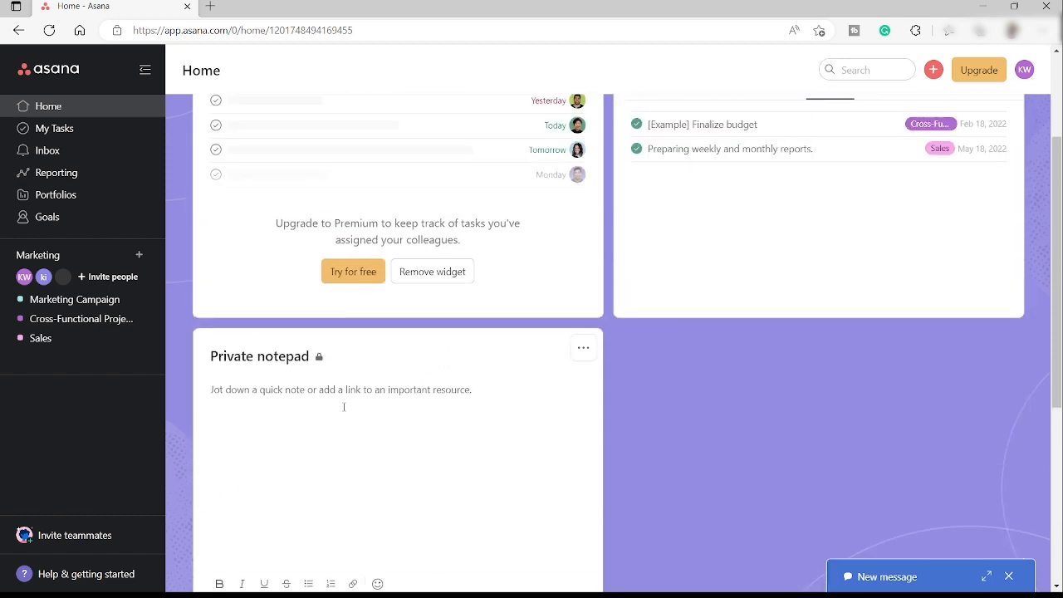
{"action": "scroll", "coordinate": [344, 408], "scroll_direction": "up", "scroll_amount": 2}
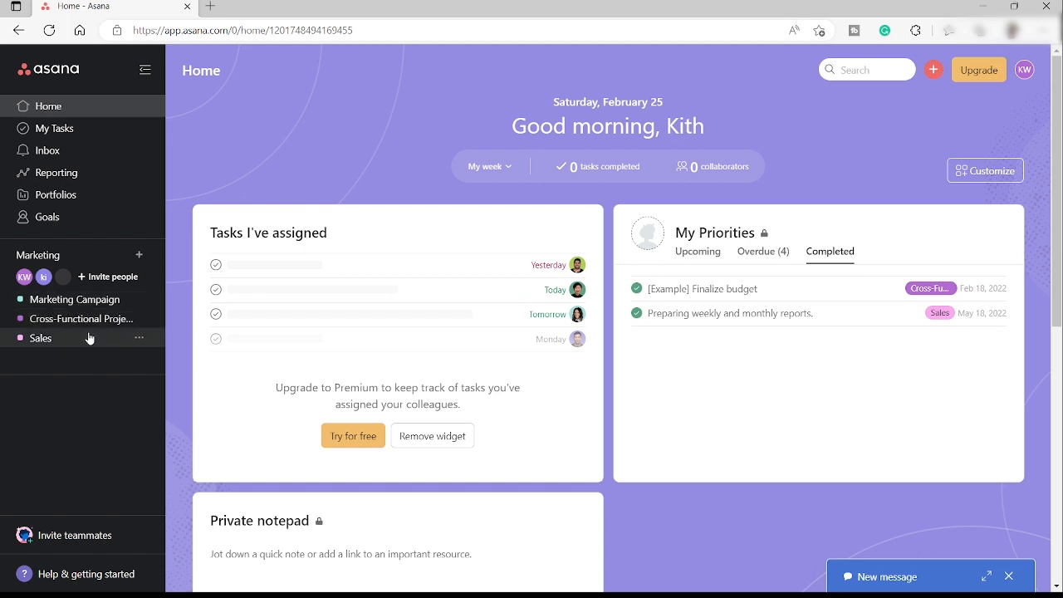
Start a blank project for the Marketing team named Content, keeping its privacy as Public to Marketing
{"action": "left_click", "coordinate": [140, 256]}
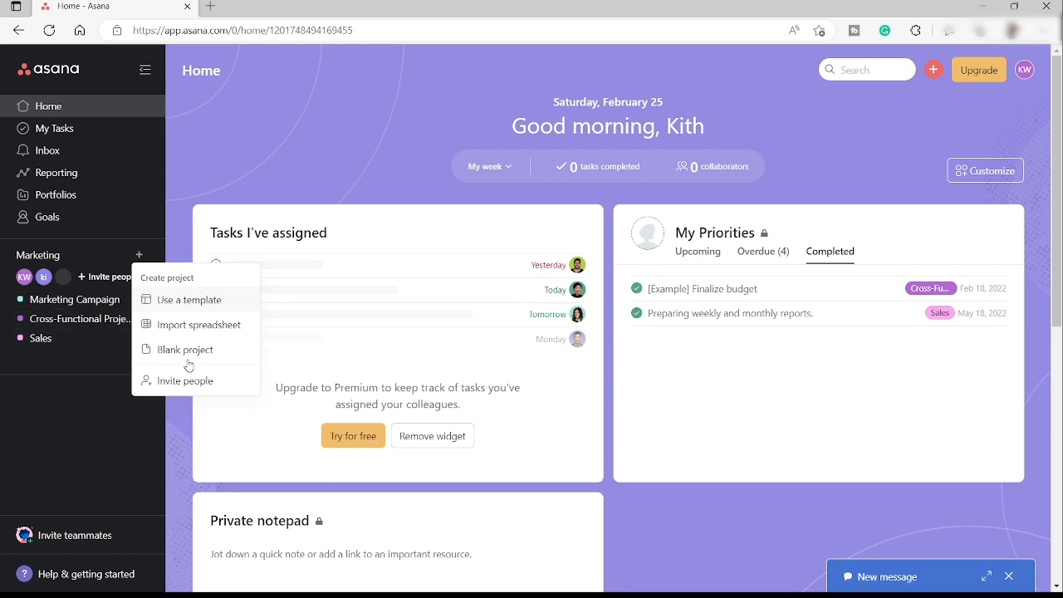
{"action": "left_click", "coordinate": [194, 303]}
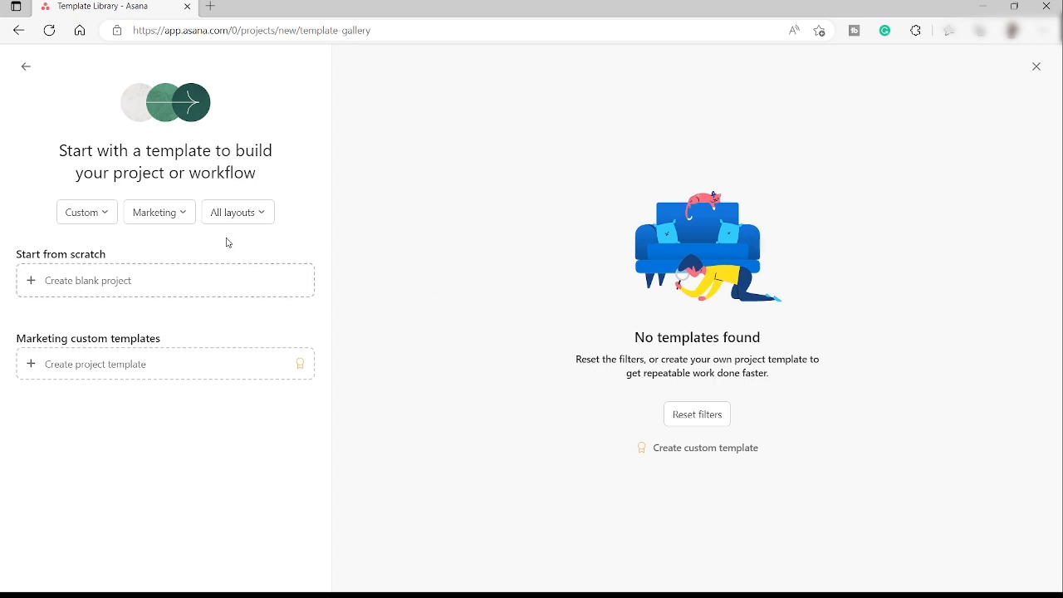
{"action": "left_click", "coordinate": [100, 284]}
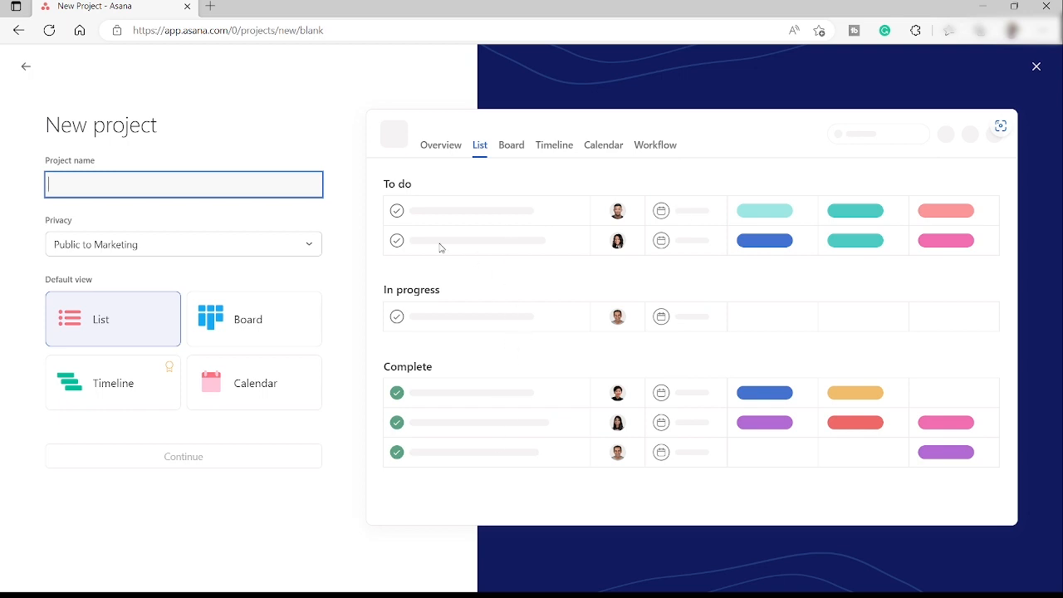
{"action": "type", "text": "Contes"}
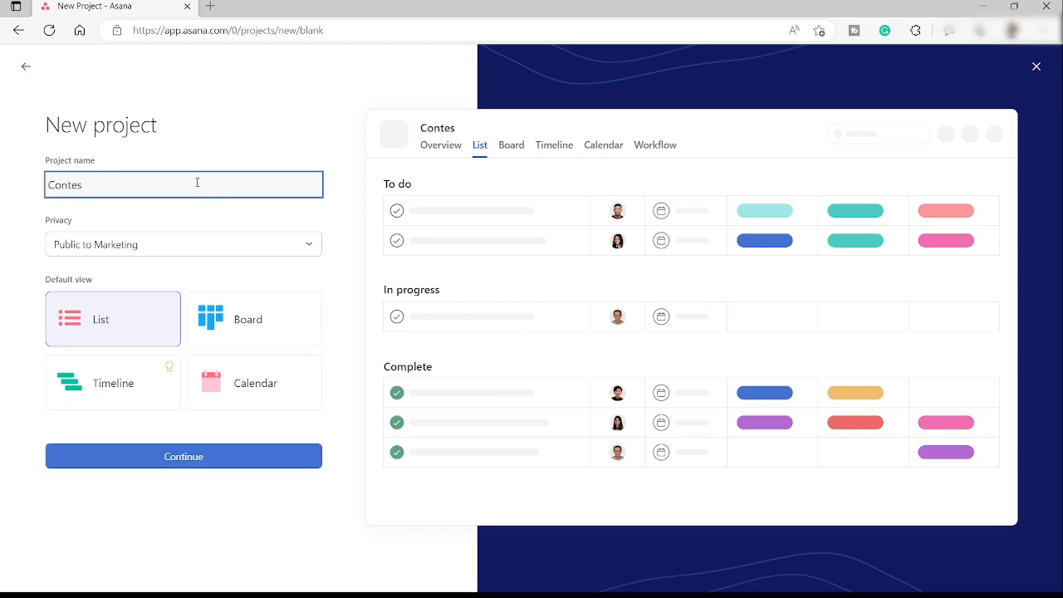
{"action": "type", "text": "tnt"}
{"action": "left_click", "coordinate": [222, 244]}
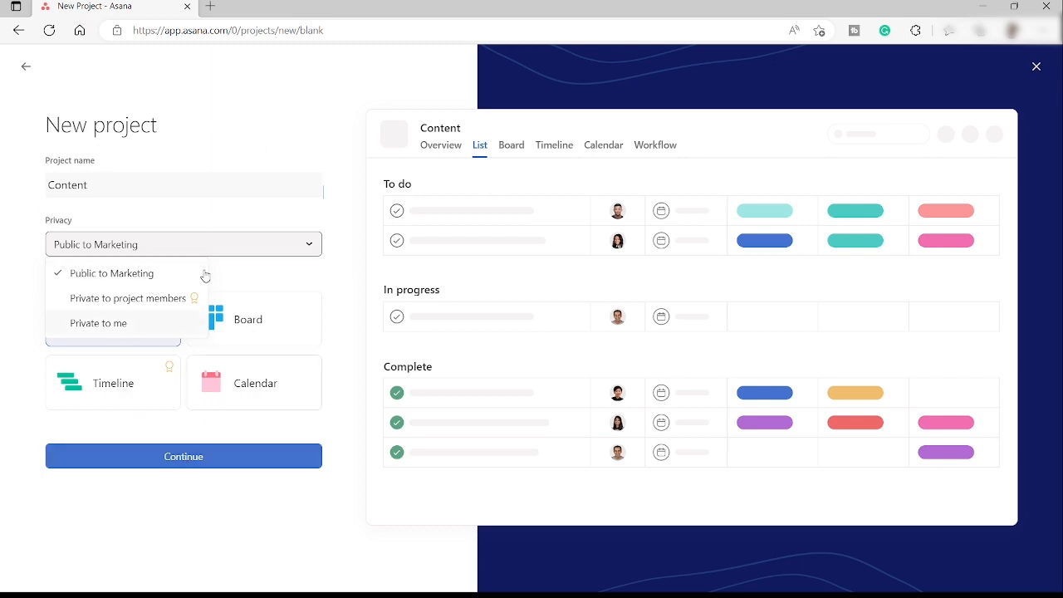
{"action": "left_click", "coordinate": [214, 215]}
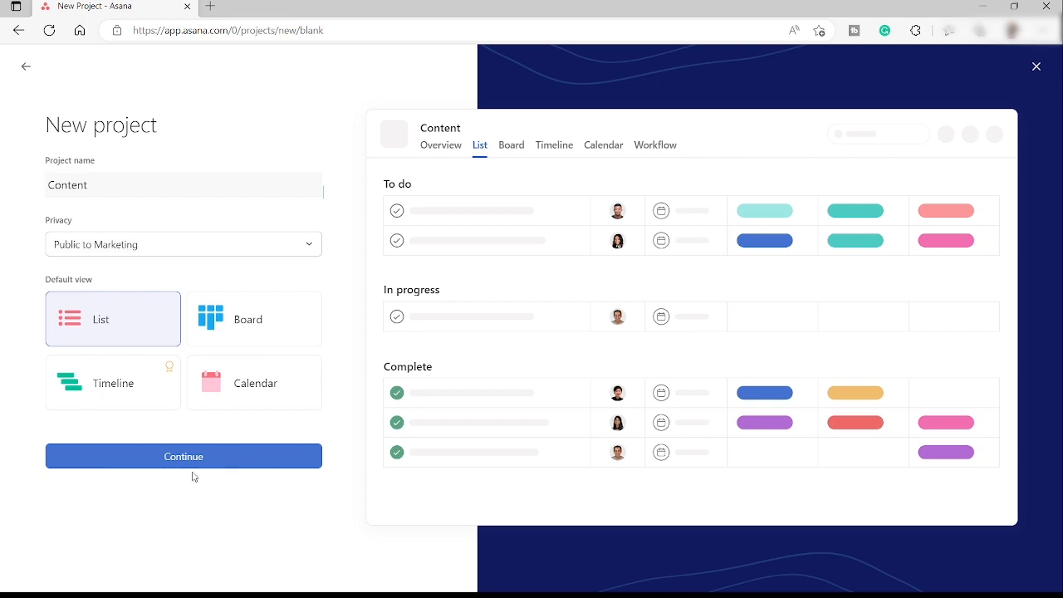
Choose Calendar as the default view after trying Board, and create the project with Start adding tasks as the first action
{"action": "left_click", "coordinate": [249, 332]}
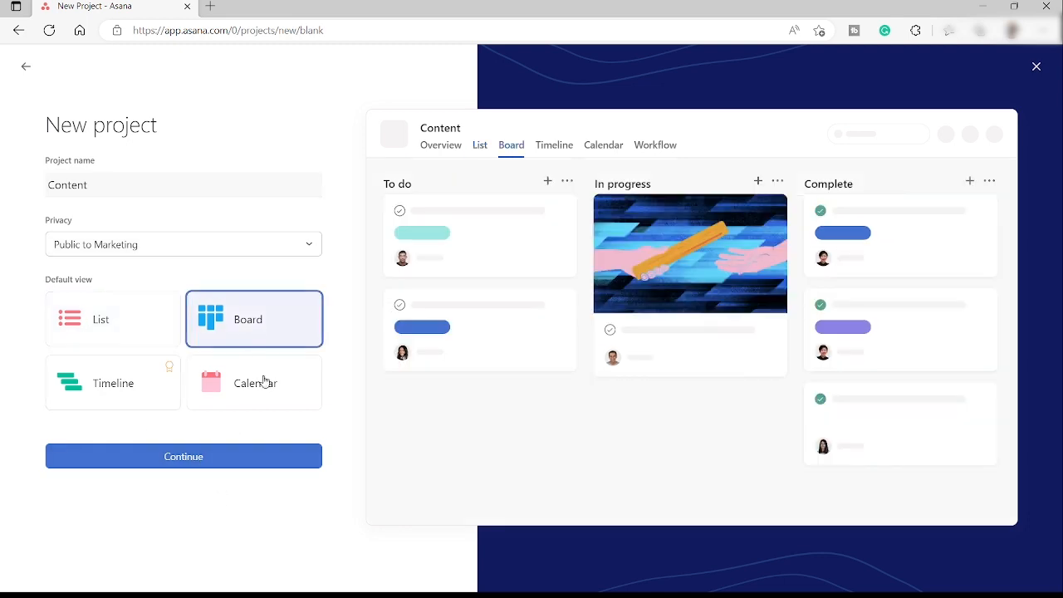
{"action": "left_click", "coordinate": [74, 386]}
{"action": "left_click", "coordinate": [233, 397]}
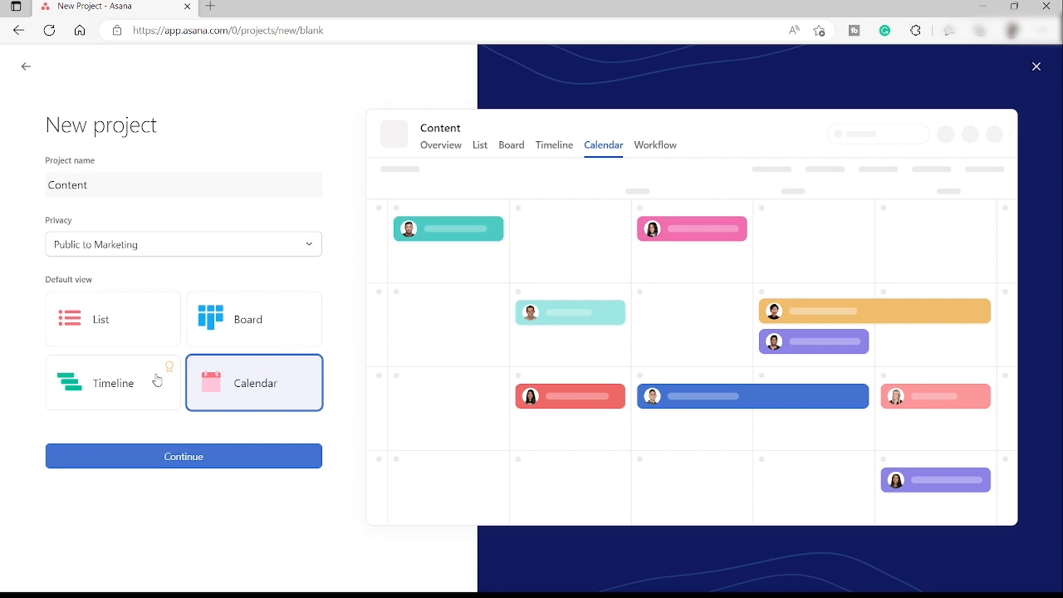
{"action": "left_click", "coordinate": [198, 462]}
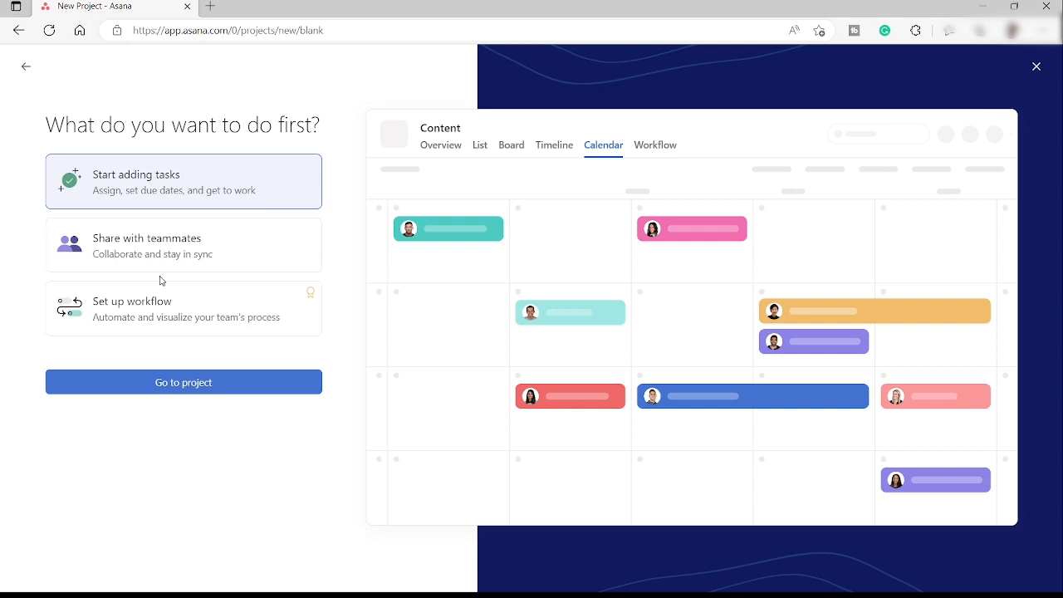
{"action": "left_click", "coordinate": [197, 387]}
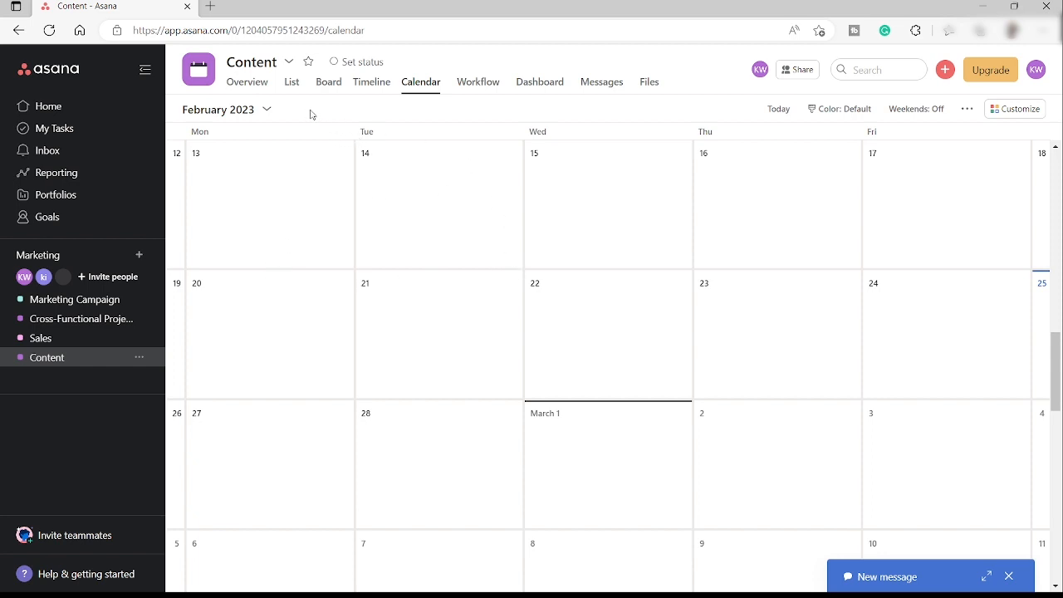
Add the task "How to use Asana for Beginners" in the Content project's list view and assign it to the account owner
{"action": "left_click", "coordinate": [291, 83]}
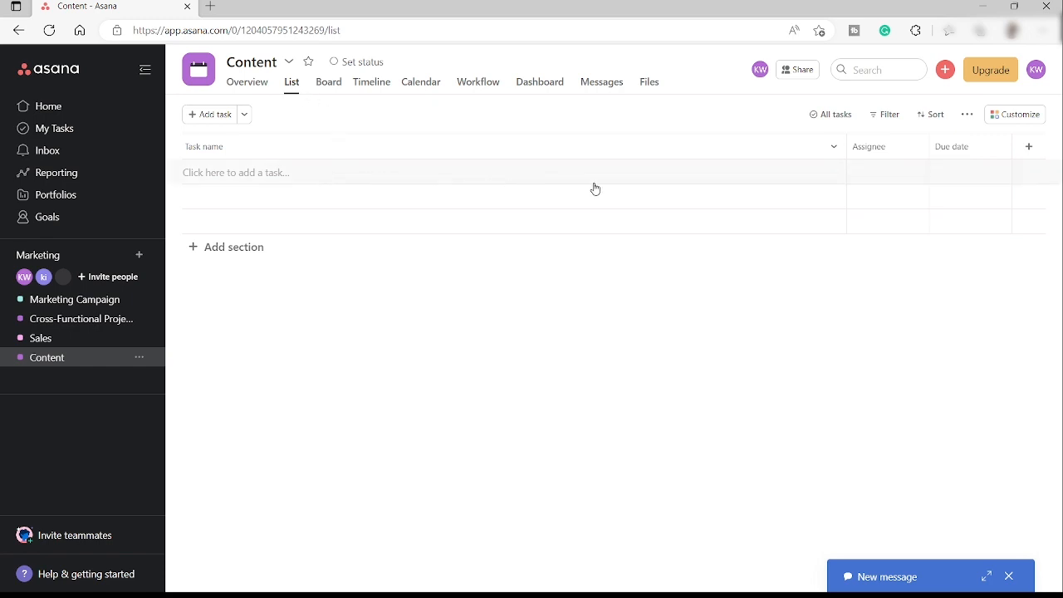
{"action": "left_click", "coordinate": [417, 90]}
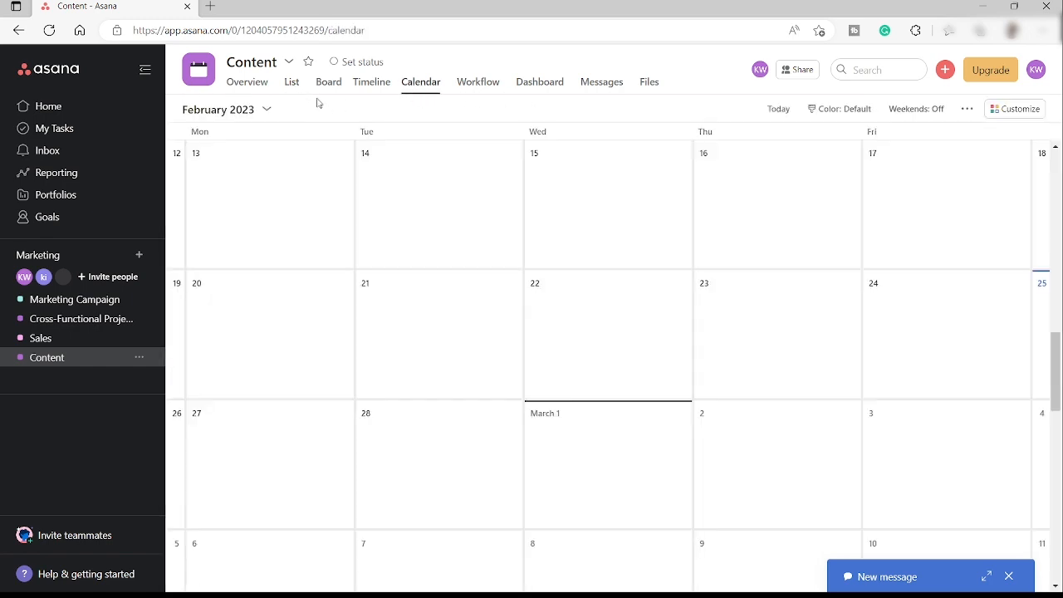
{"action": "left_click", "coordinate": [291, 86]}
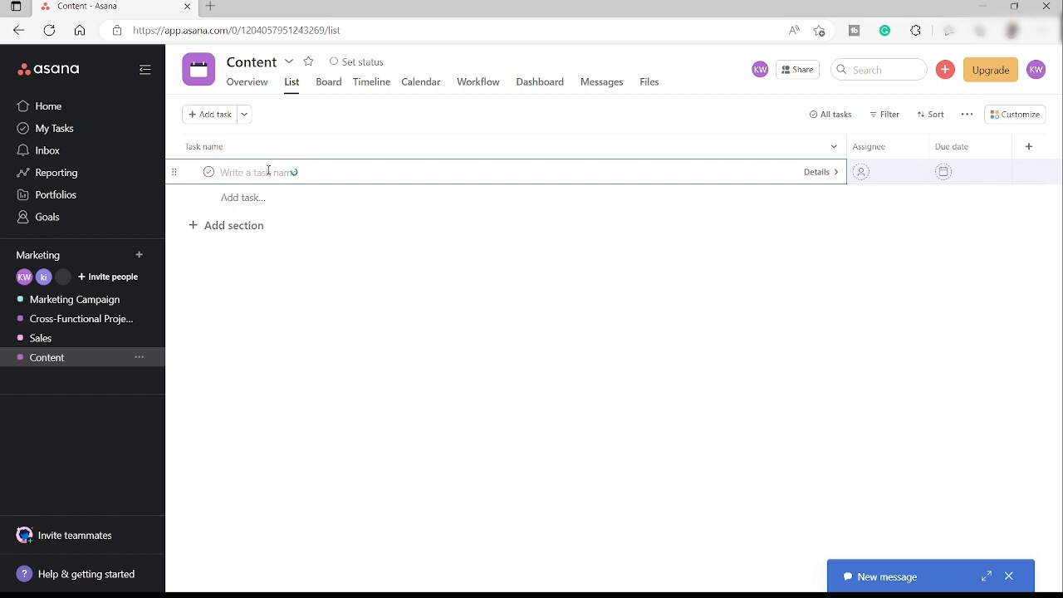
{"action": "type", "text": "kow to use Asana for Beginners"}
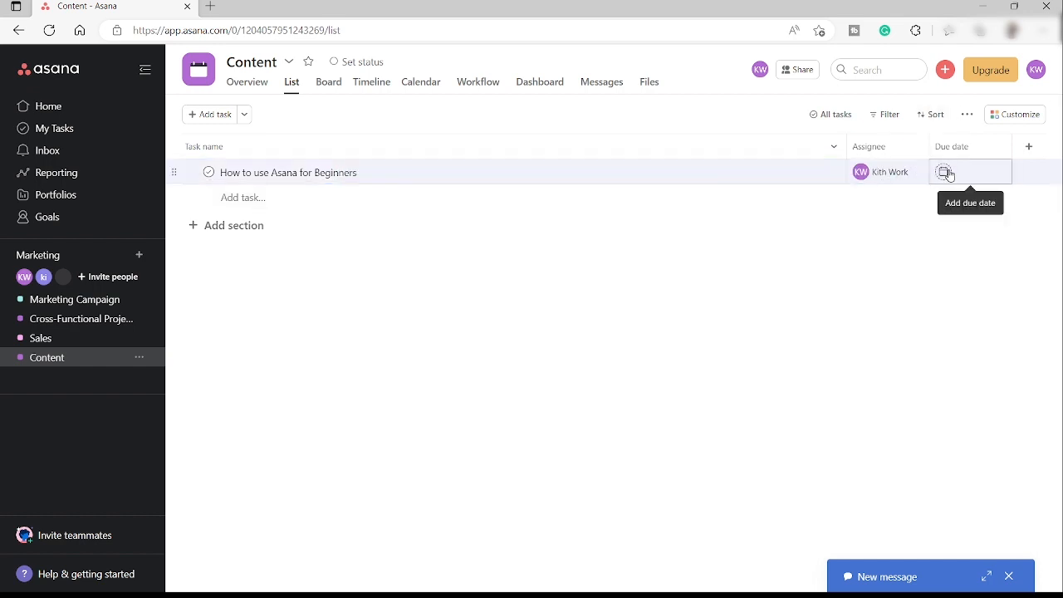
Set the task's due date to 02/28/23 and check its placement in the project's calendar view
{"action": "left_click", "coordinate": [947, 173]}
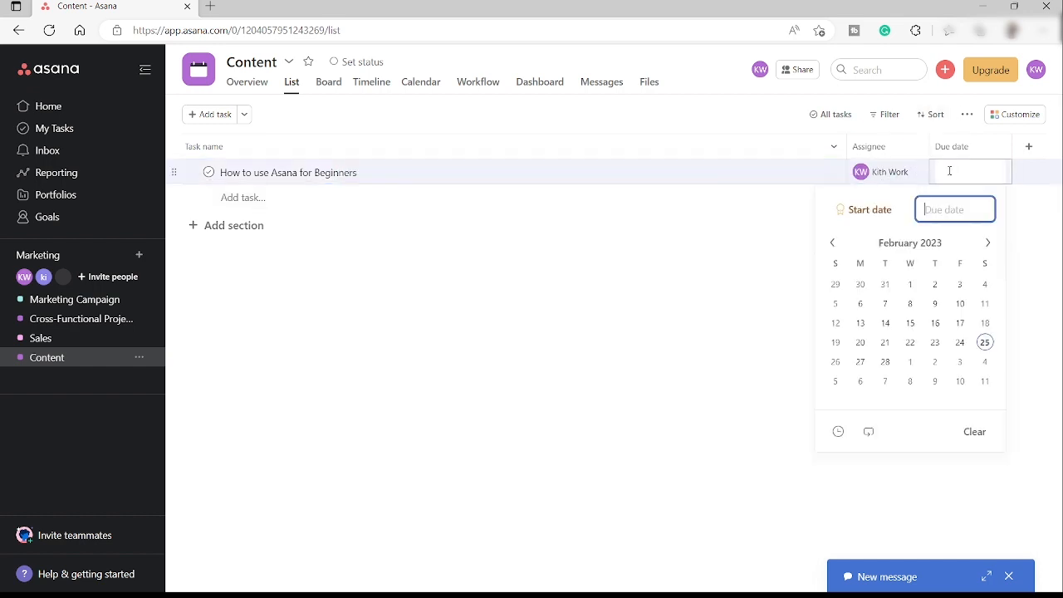
{"action": "left_click", "coordinate": [888, 362]}
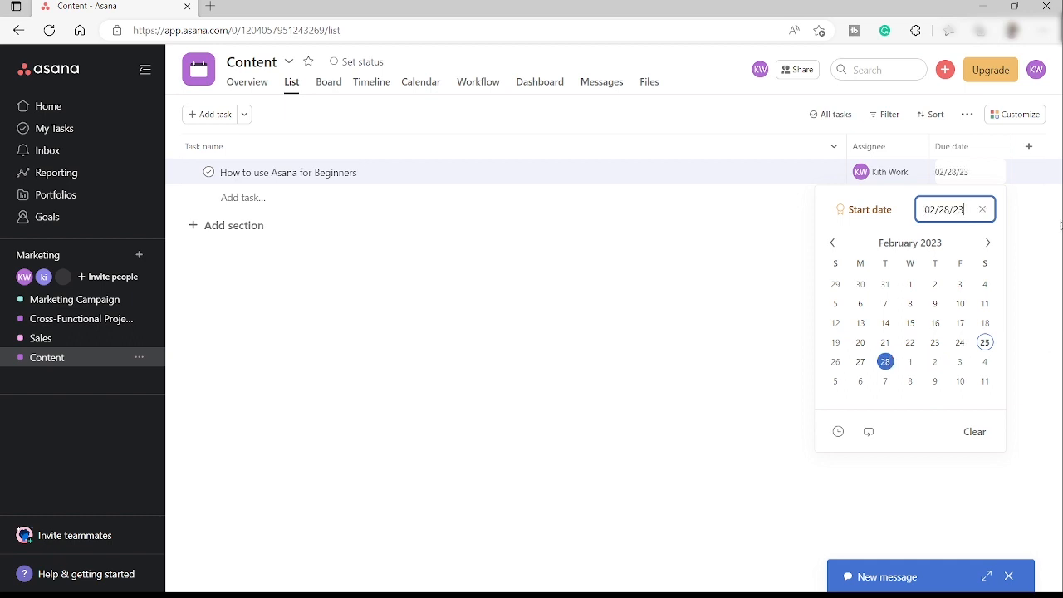
{"action": "left_click", "coordinate": [694, 334]}
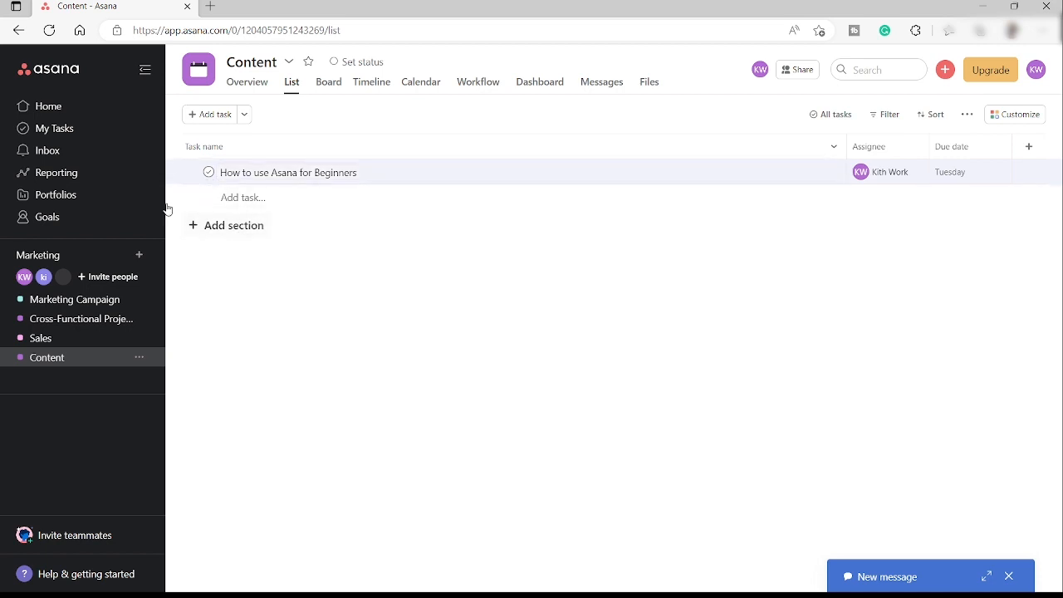
{"action": "left_click", "coordinate": [410, 90]}
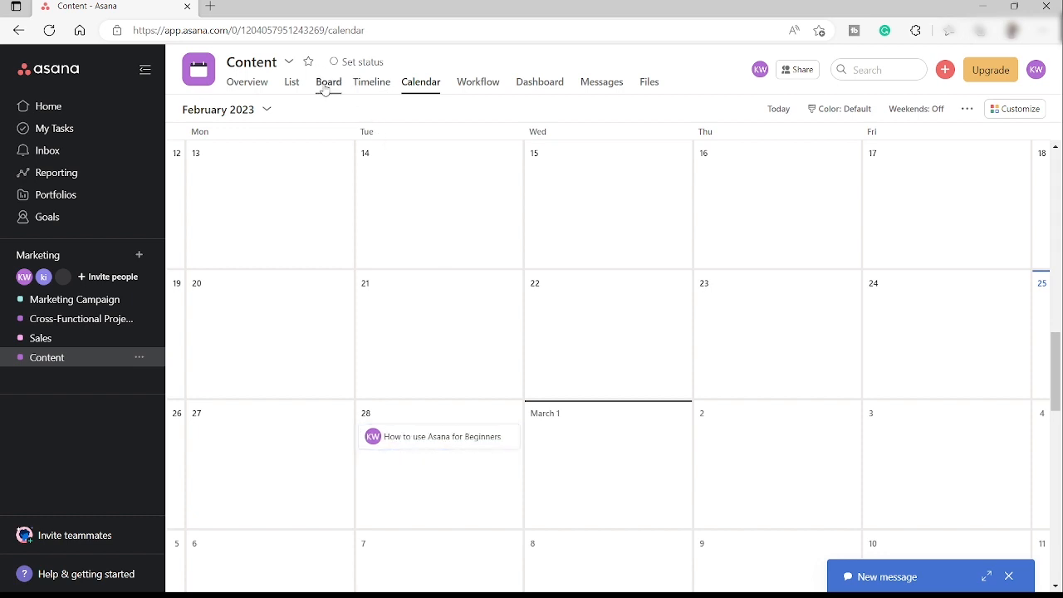
Open the details of the "How to use Asana for Beginners" task from the list view and enter "Test" as its description
{"action": "left_click", "coordinate": [291, 88]}
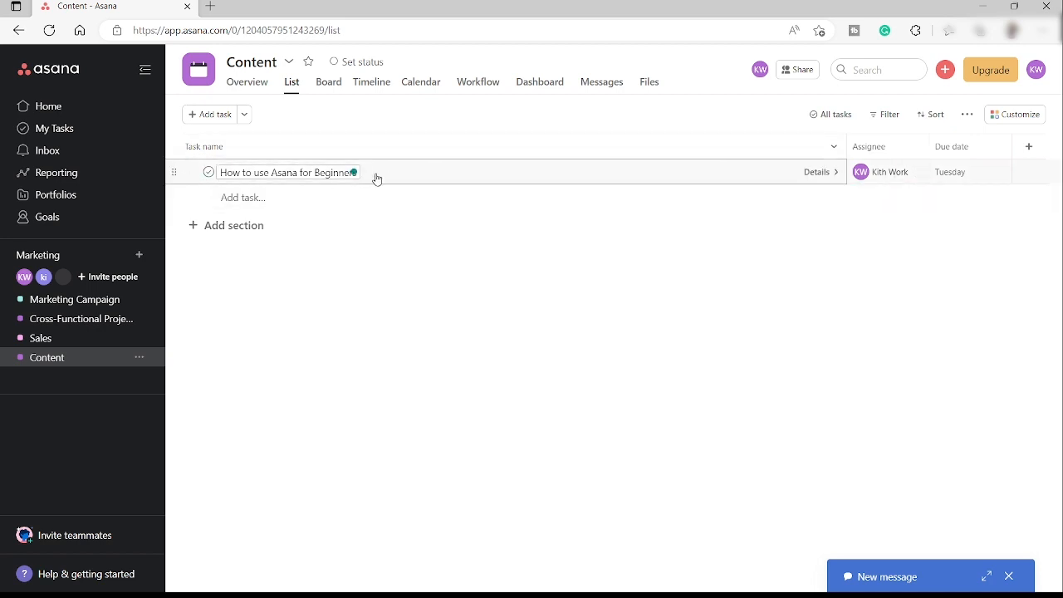
{"action": "left_click", "coordinate": [375, 177]}
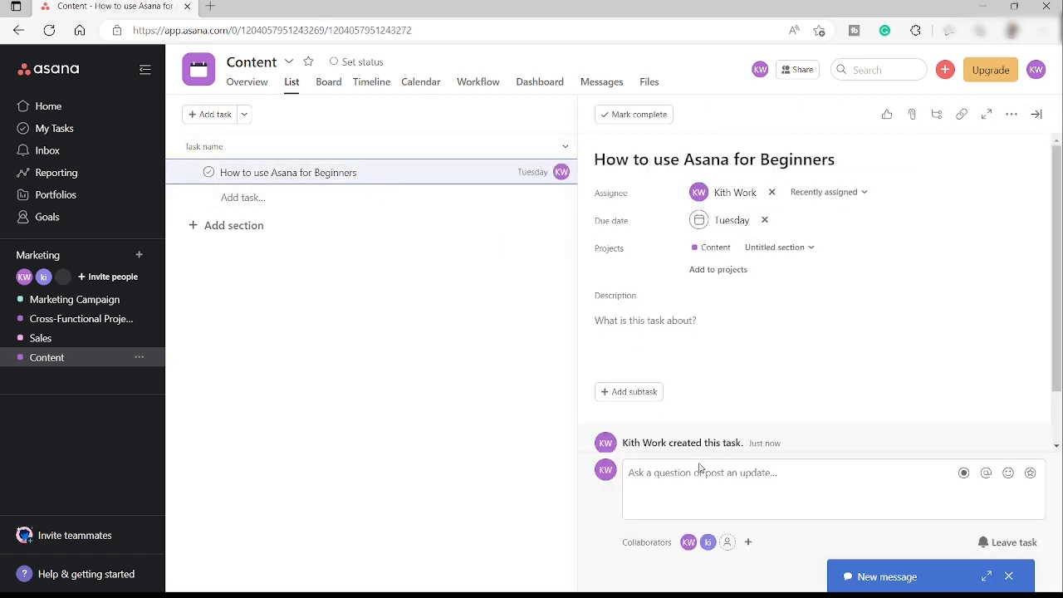
{"action": "scroll", "coordinate": [770, 406], "scroll_direction": "down", "scroll_amount": 2}
{"action": "scroll", "coordinate": [715, 250], "scroll_direction": "up", "scroll_amount": 2}
{"action": "left_click", "coordinate": [616, 294]}
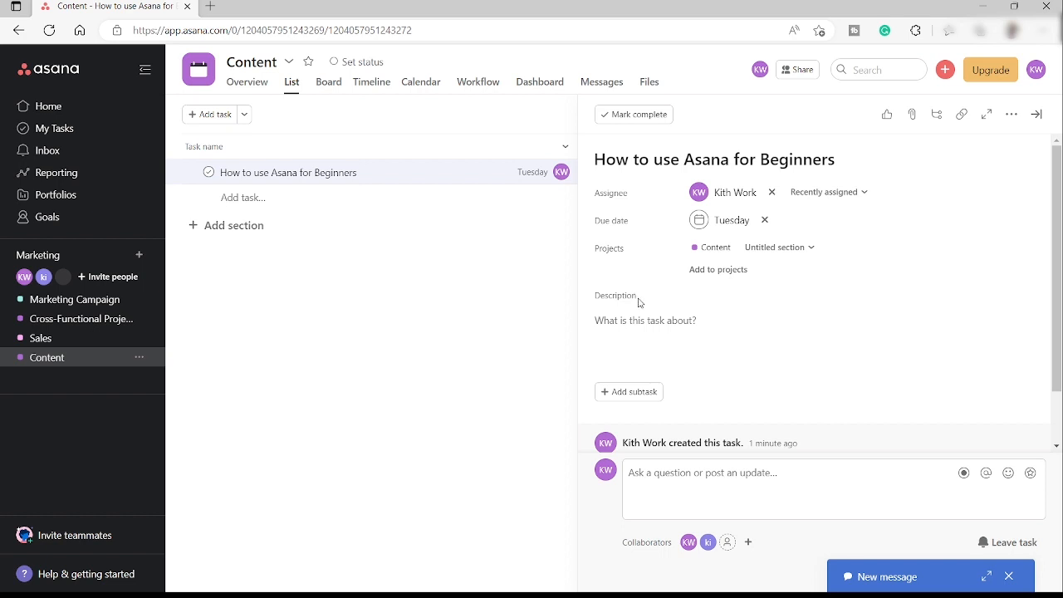
{"action": "left_click", "coordinate": [642, 322]}
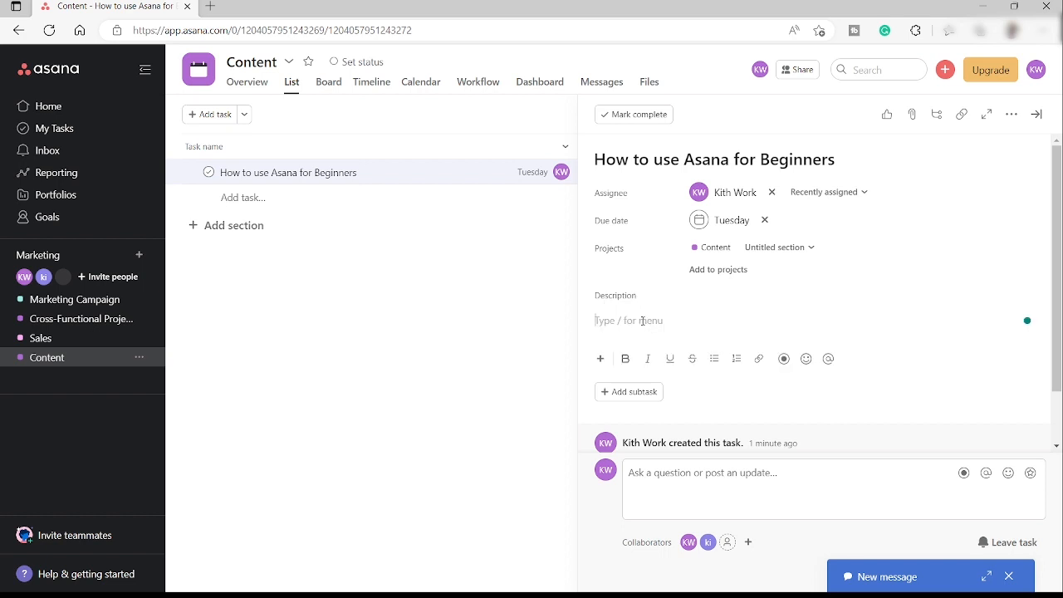
{"action": "type", "text": "Test"}
Add the subtask "Friend to review the video and follow up" to the task and look over the task's details
{"action": "left_click", "coordinate": [642, 399]}
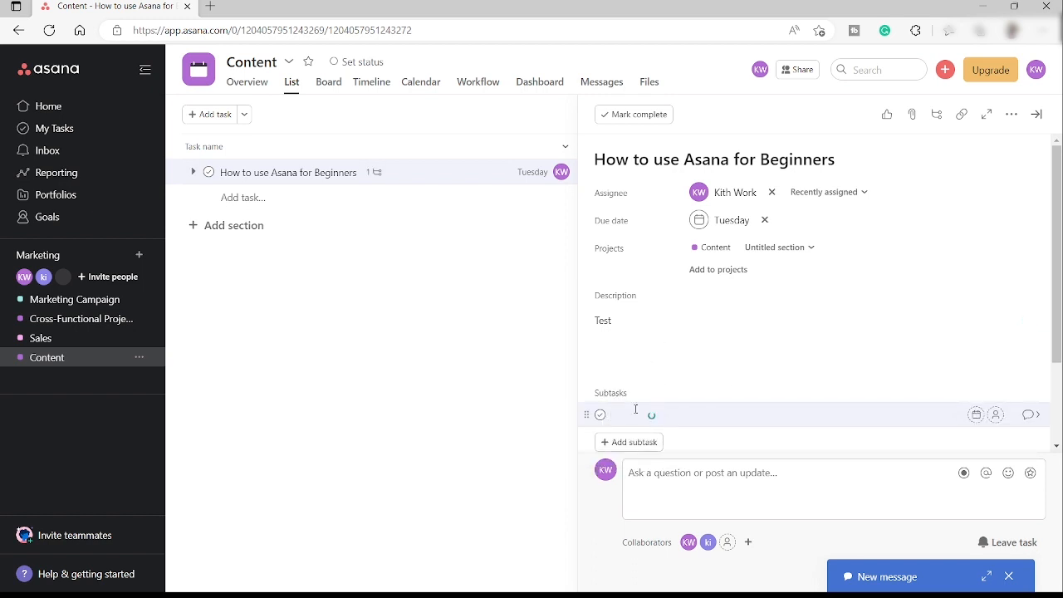
{"action": "type", "text": "Friday"}
{"action": "type", "text": "to rev"}
{"action": "type", "text": "iew the vid"}
{"action": "type", "text": "eo and"}
{"action": "type", "text": " foll"}
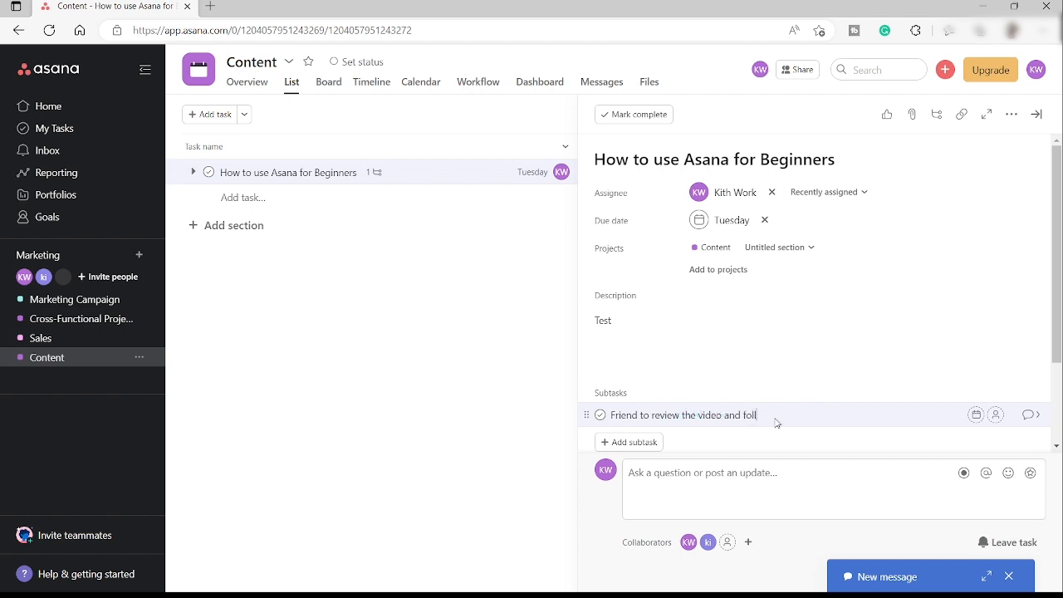
{"action": "type", "text": "ow u"}
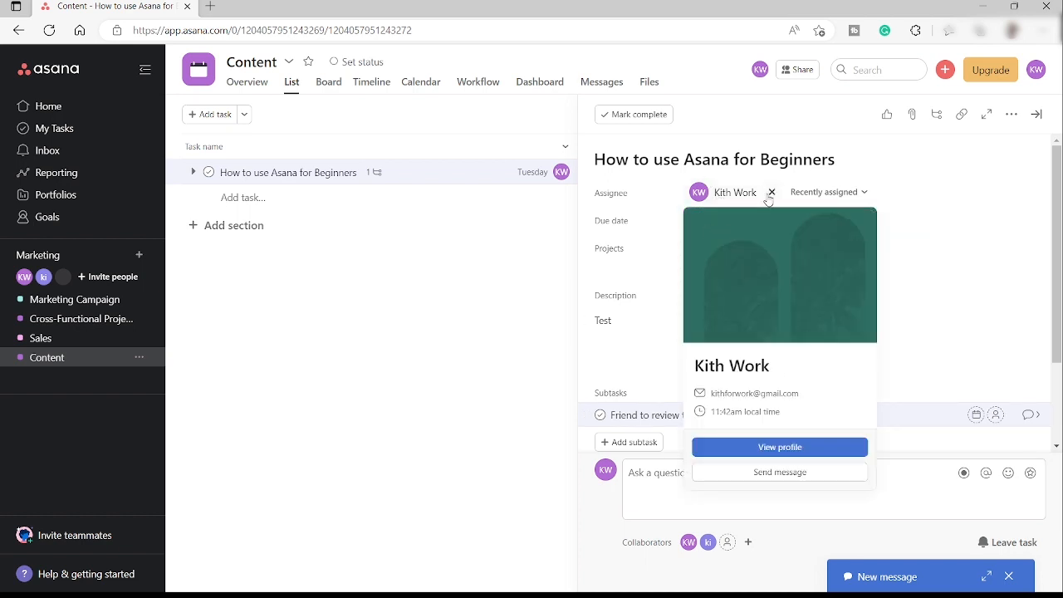
{"action": "scroll", "coordinate": [836, 351], "scroll_direction": "down", "scroll_amount": 2}
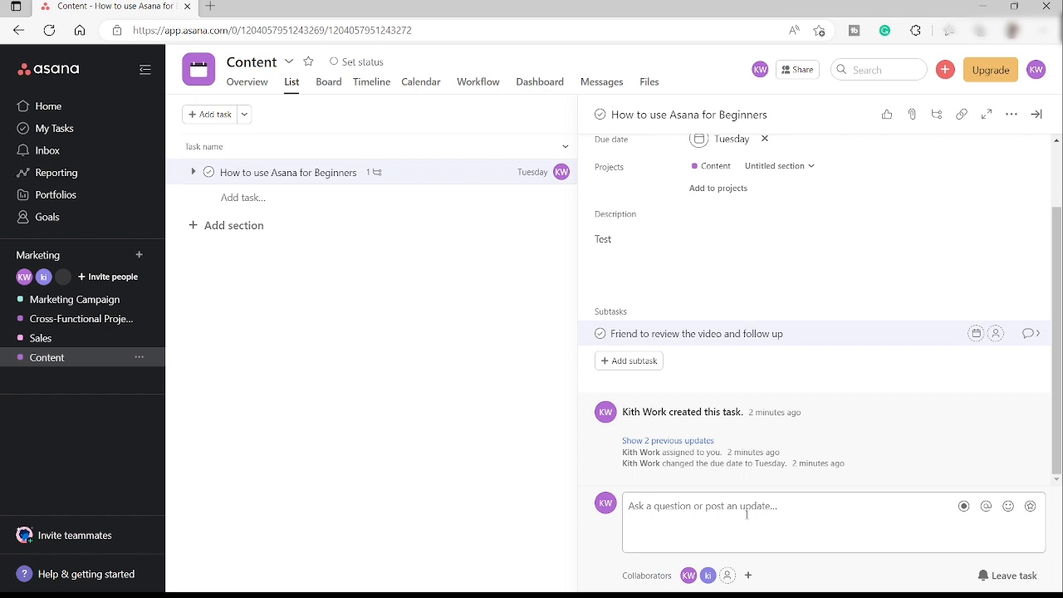
{"action": "scroll", "coordinate": [881, 460], "scroll_direction": "up", "scroll_amount": 2}
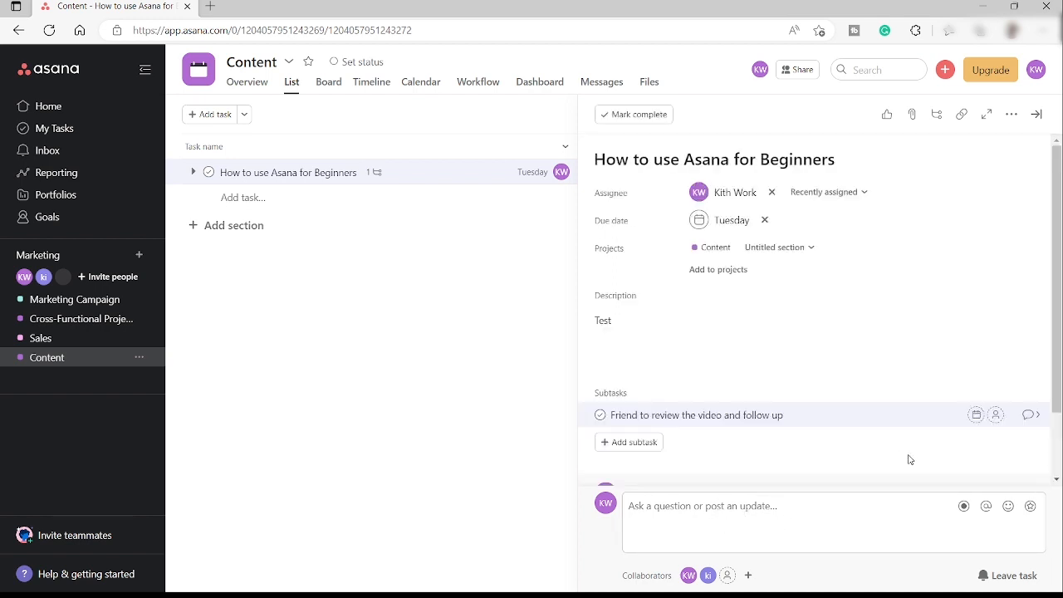
Recheck the details of the "How to use Asana for Beginners" task, close them, and view the task in the Content project's calendar
{"action": "left_click", "coordinate": [393, 405]}
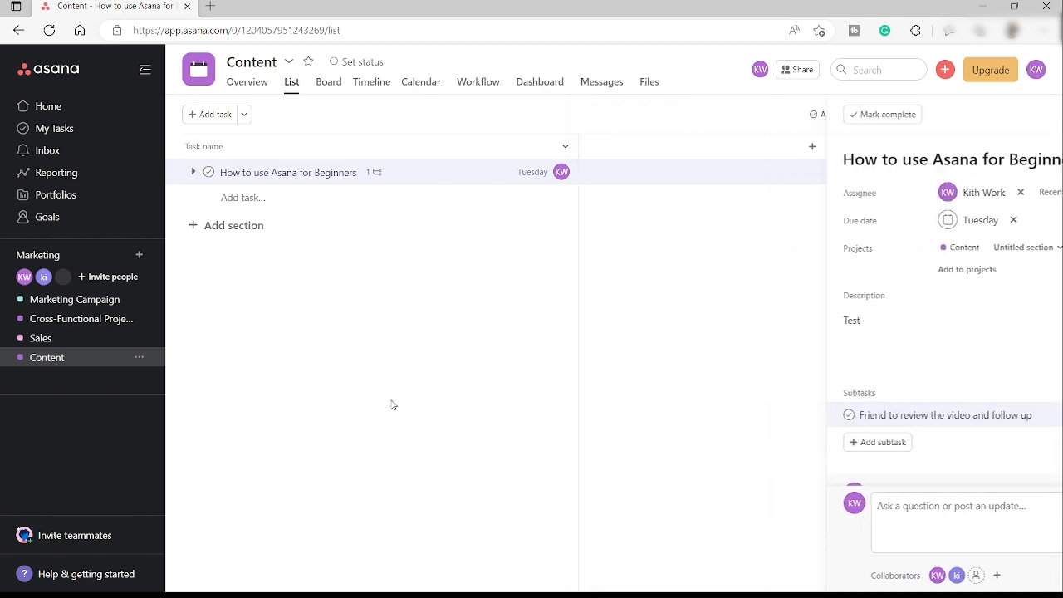
{"action": "left_click", "coordinate": [449, 179]}
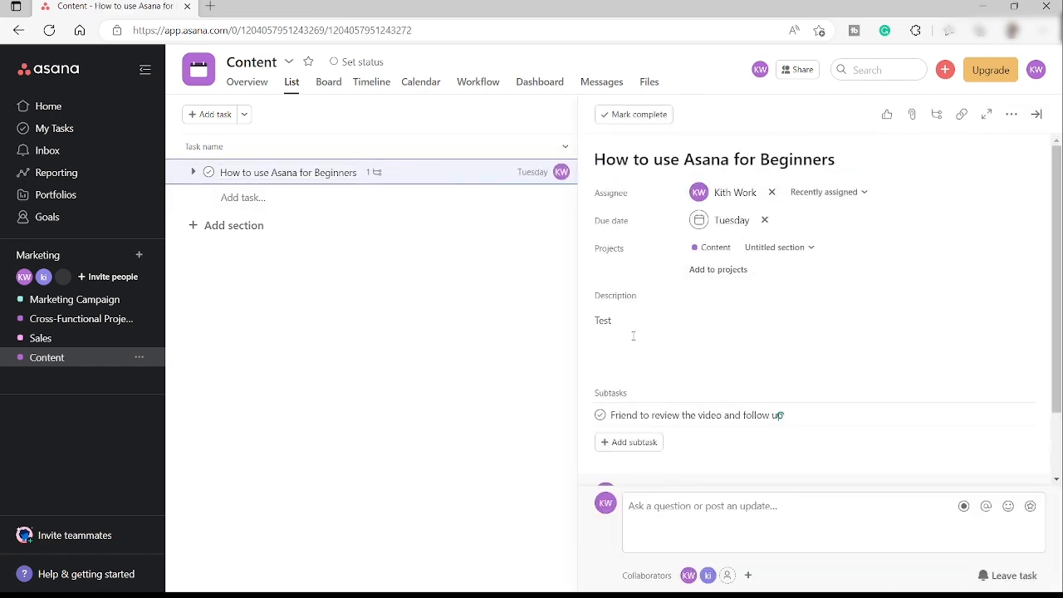
{"action": "left_click", "coordinate": [451, 382]}
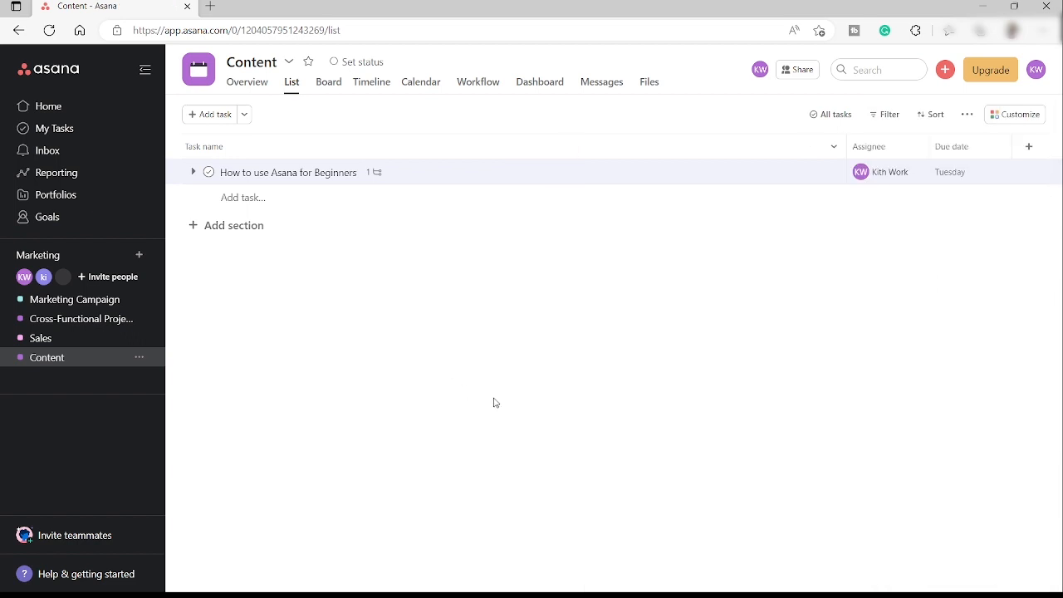
{"action": "left_click", "coordinate": [420, 82]}
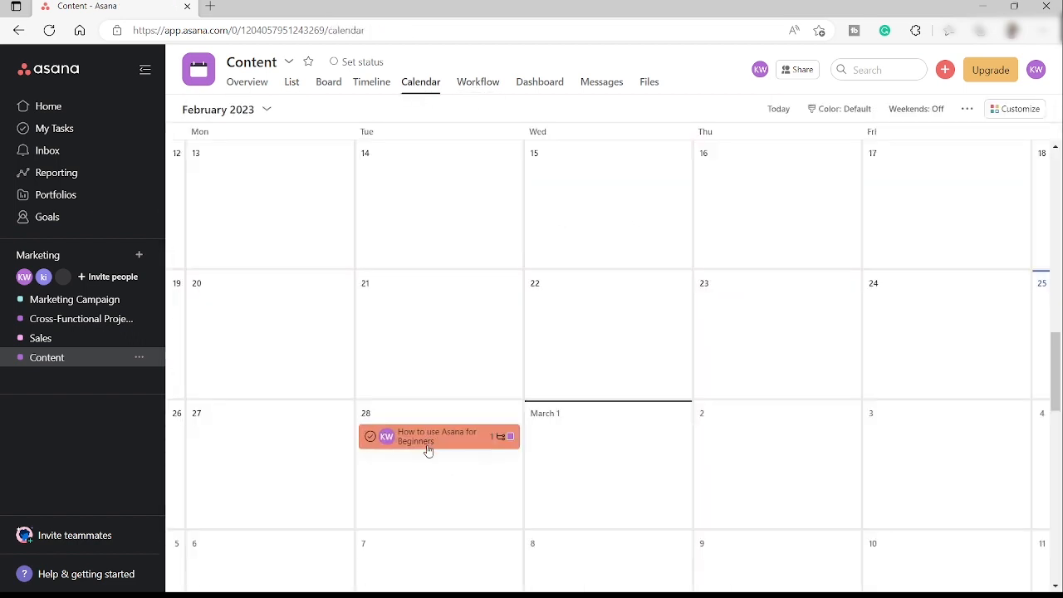
View the Content project's workflow page and the paid plans offered for it, and return to the project's calendar
{"action": "left_click", "coordinate": [480, 86]}
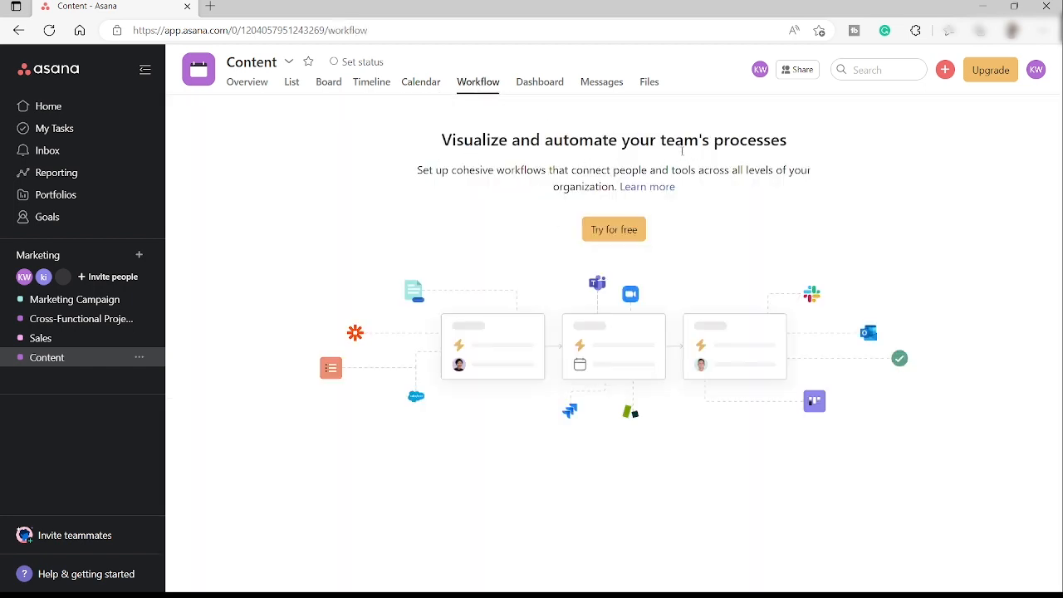
{"action": "left_click", "coordinate": [622, 232]}
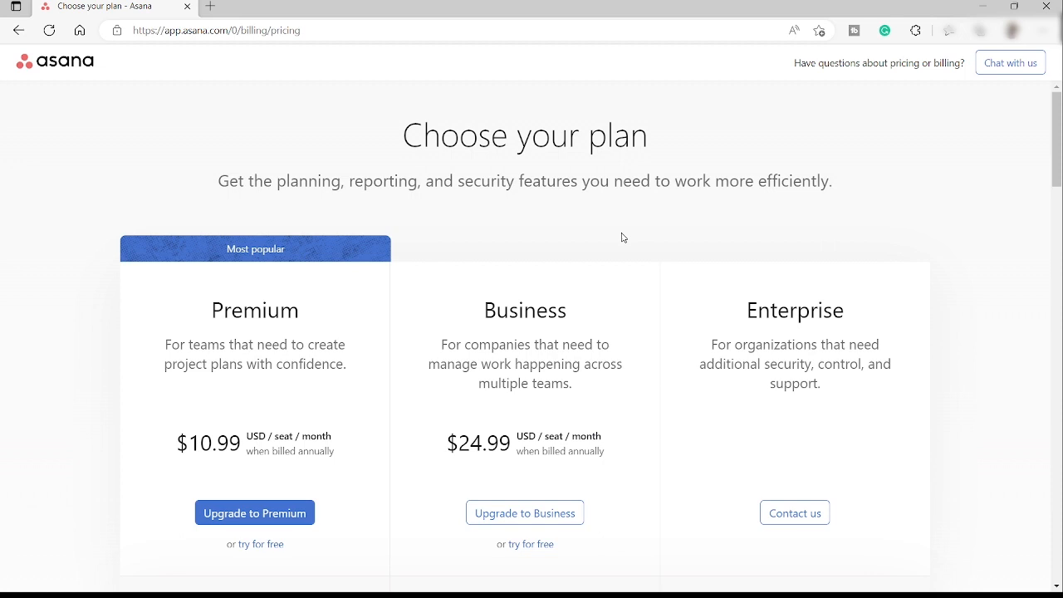
{"action": "left_click", "coordinate": [17, 31]}
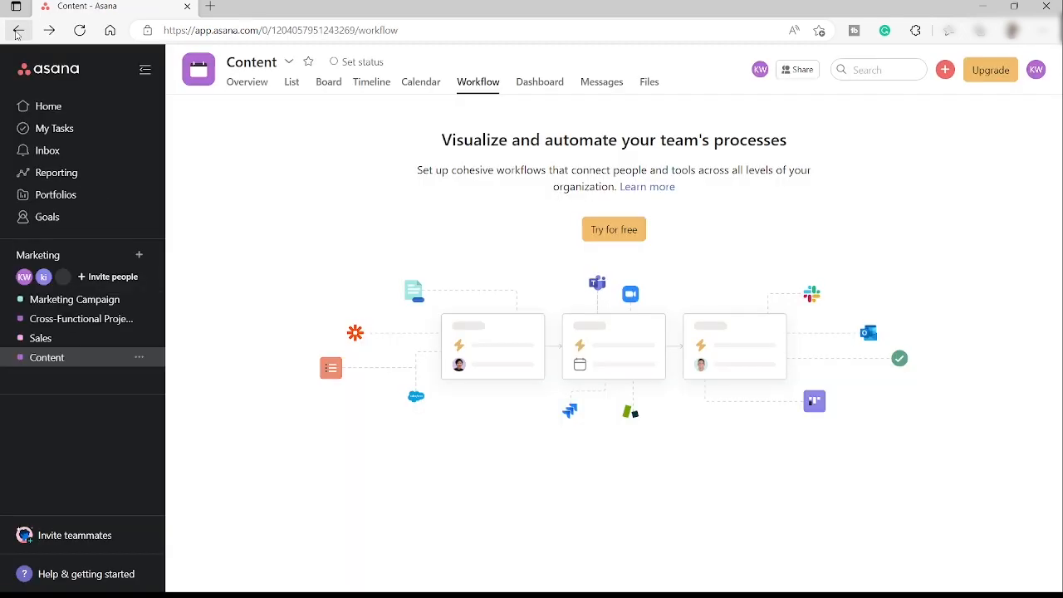
{"action": "left_click", "coordinate": [17, 31]}
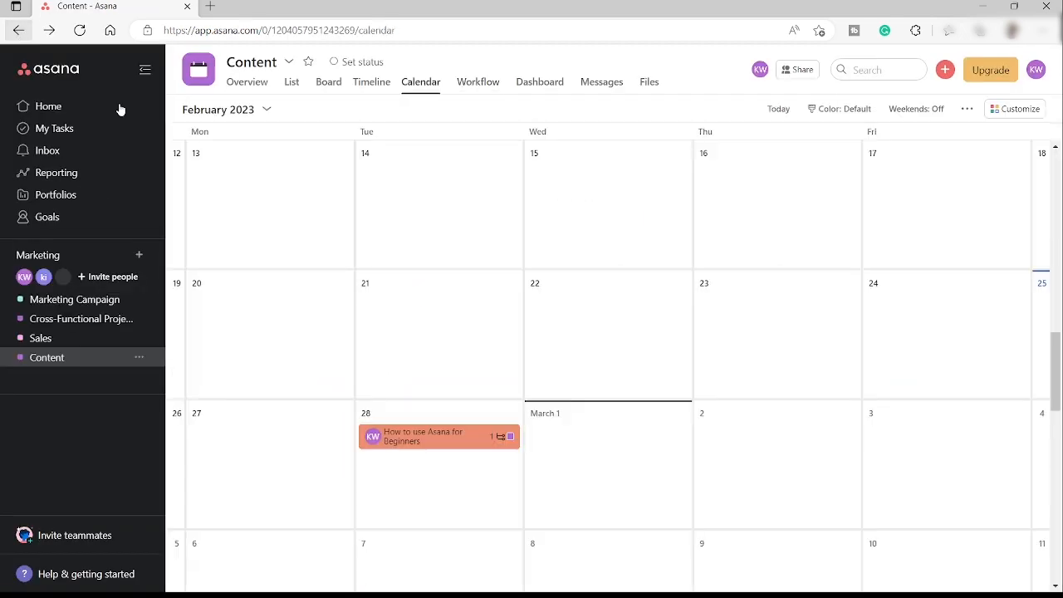
Open the "How to use Asana for Beginners" task from the Content project's list view and mark it complete
{"action": "left_click", "coordinate": [296, 86]}
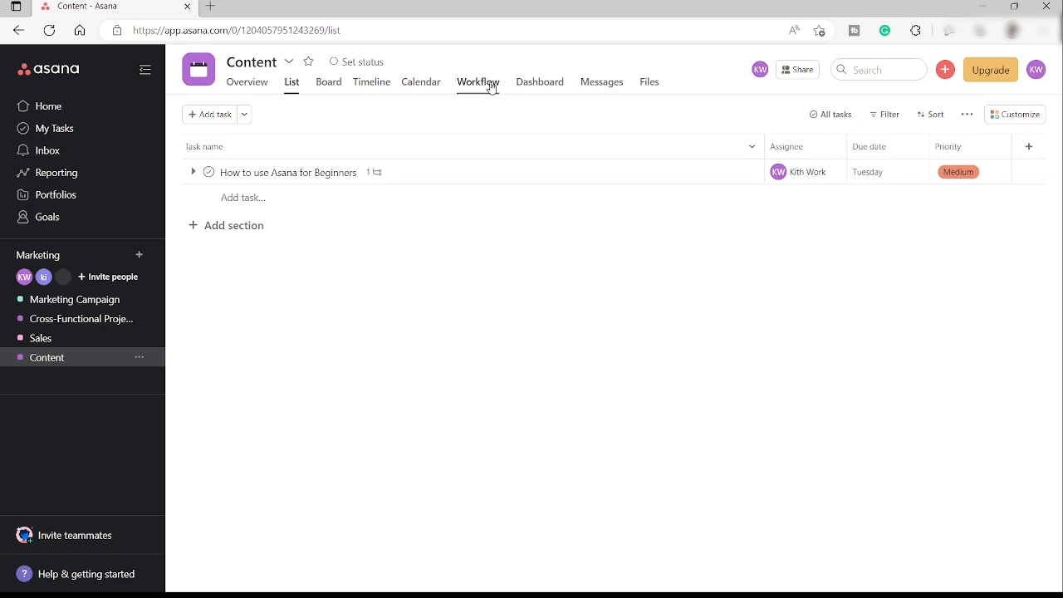
{"action": "left_click", "coordinate": [461, 178]}
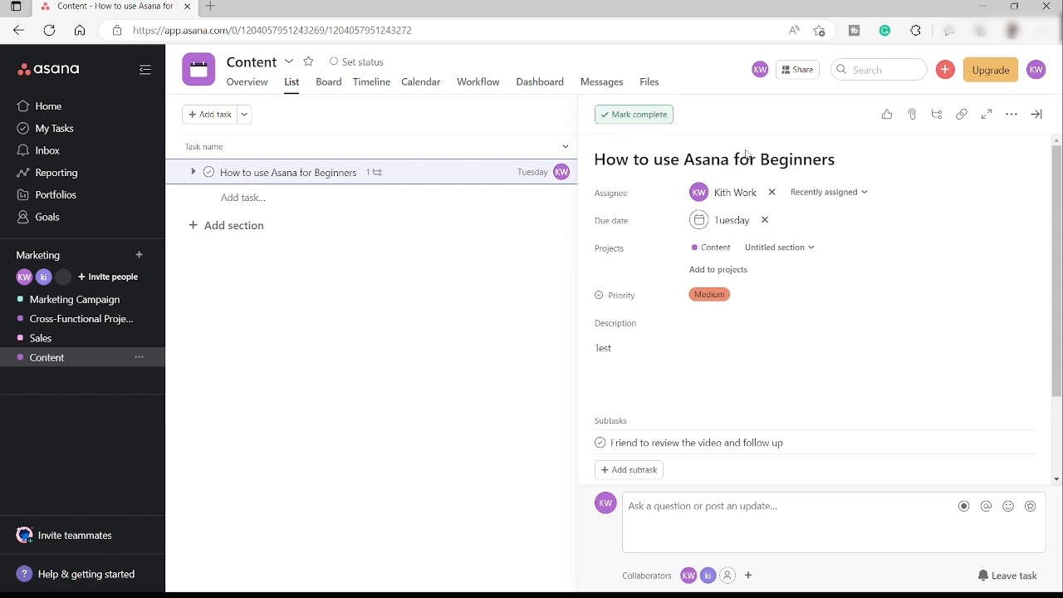
{"action": "mouse_move", "coordinate": [725, 193]}
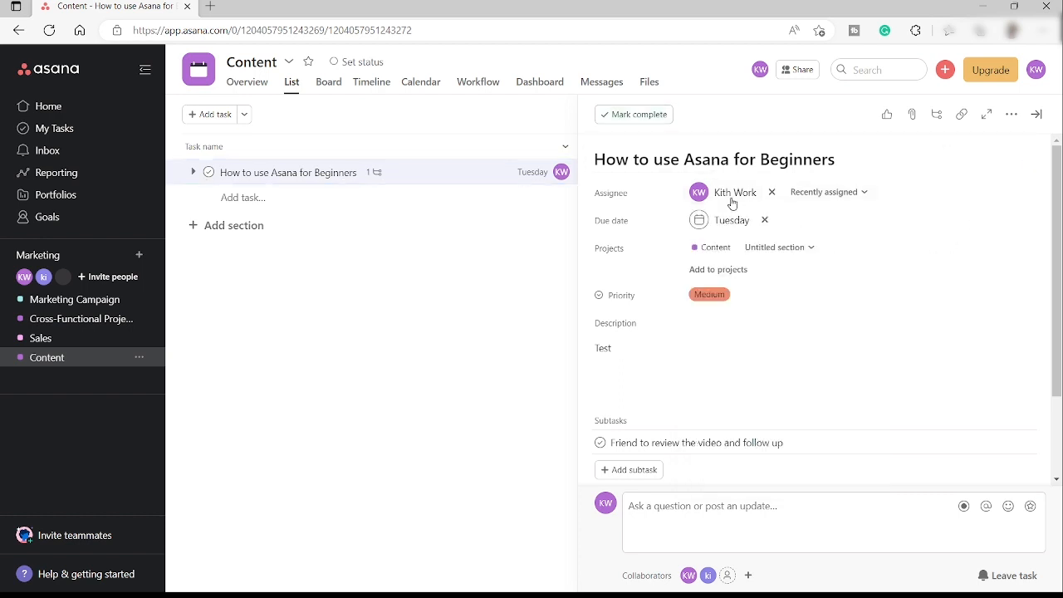
{"action": "left_click", "coordinate": [636, 120]}
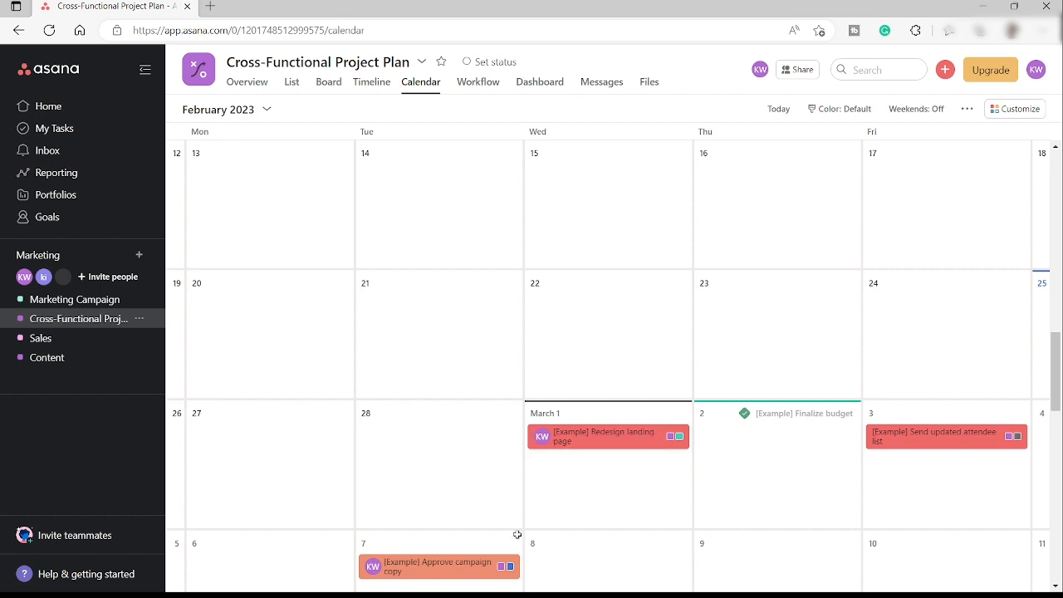
{"action": "scroll", "coordinate": [804, 441], "scroll_direction": "down", "scroll_amount": 3}
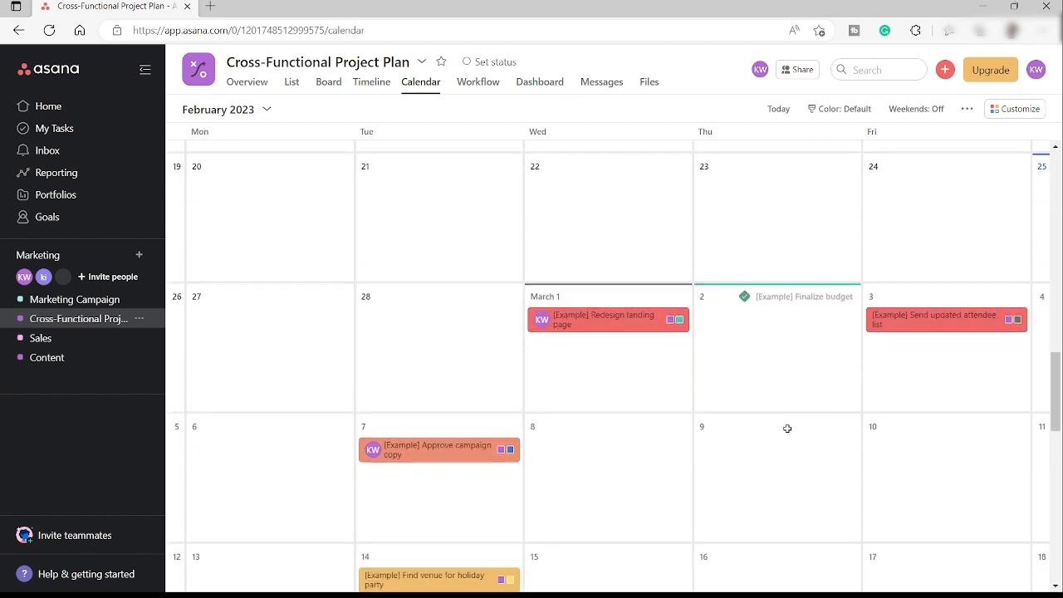